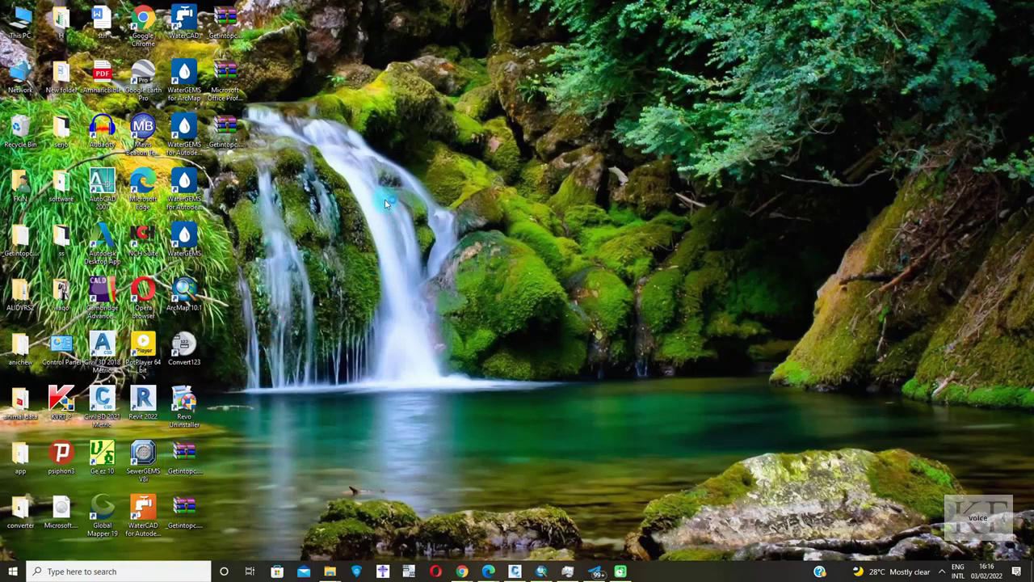
right_click(845, 73)
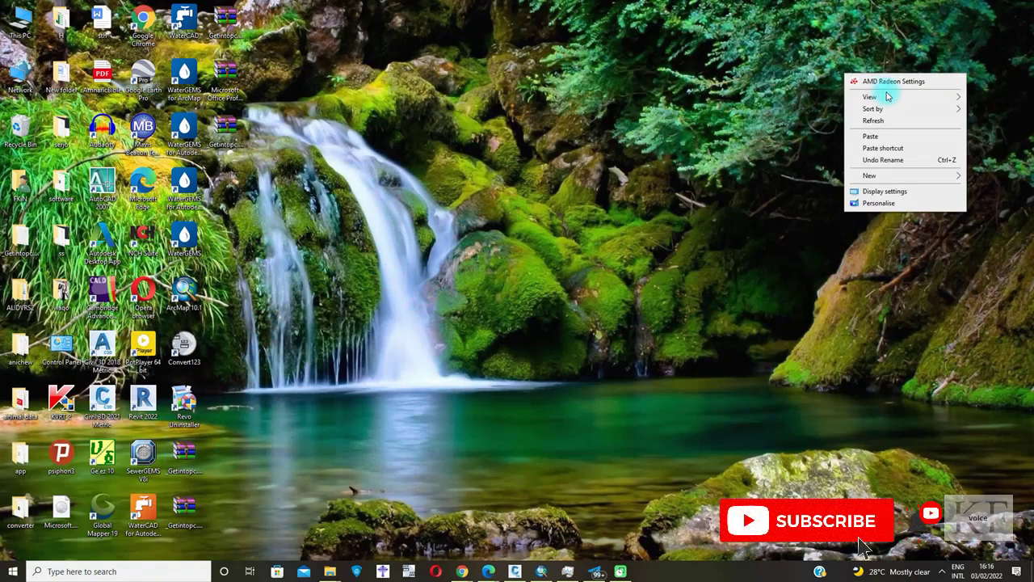
click(873, 121)
right_click(762, 107)
click(831, 160)
right_click(745, 146)
click(792, 187)
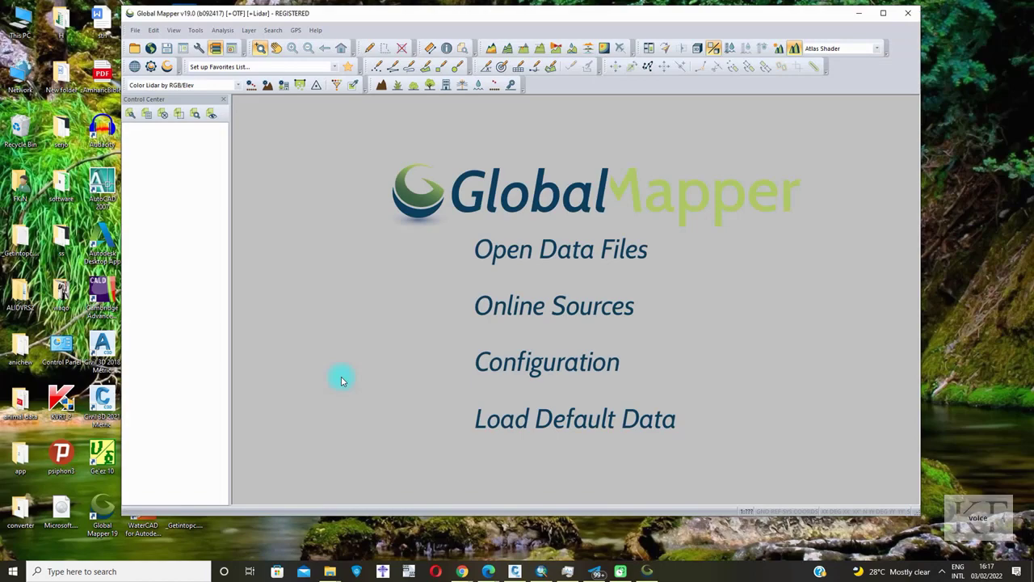
Maximize the window and configure the projection as UTM, zone 37 (36°E - 42°E - Northern Hemisphere).
click(883, 13)
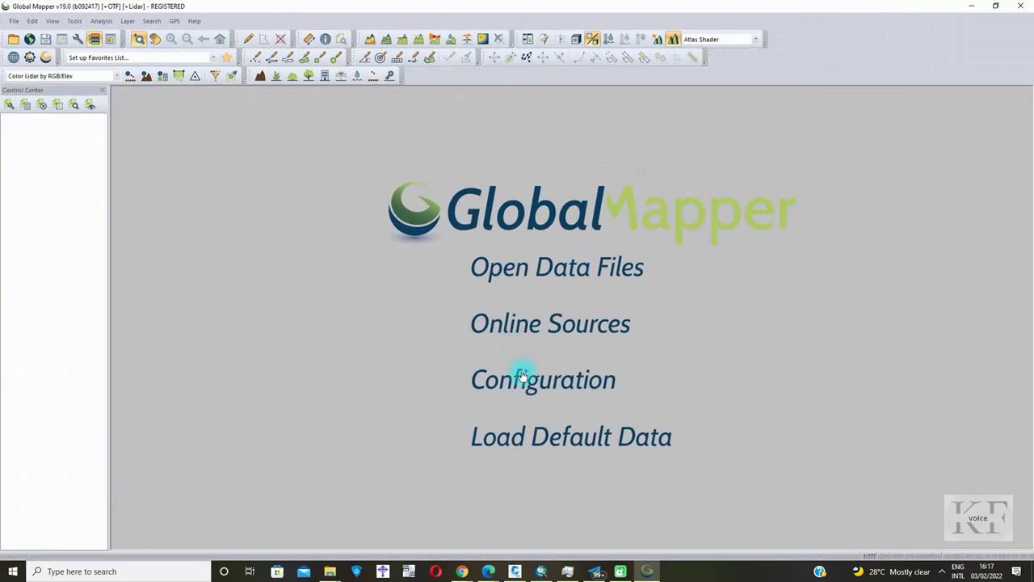
click(514, 384)
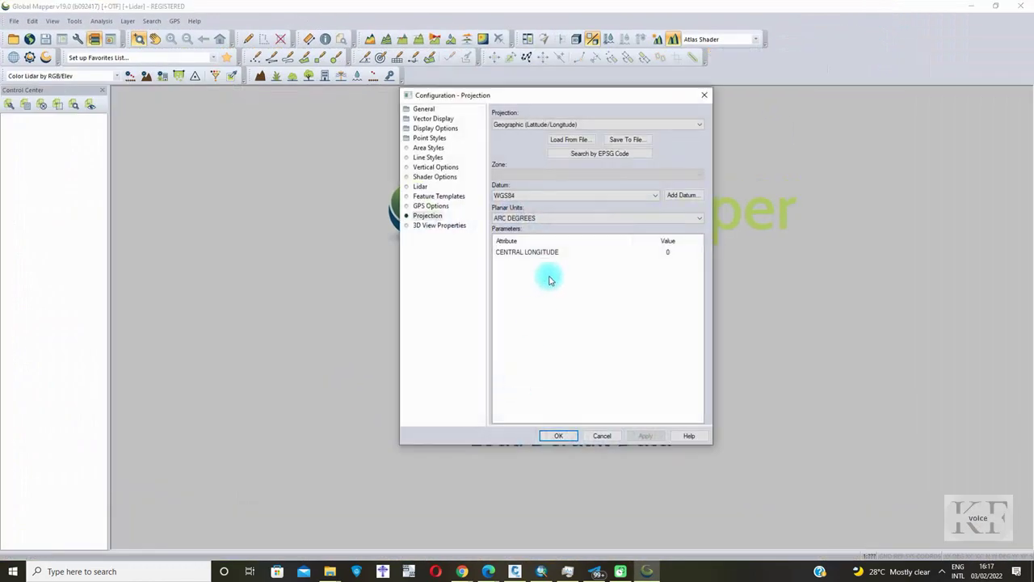
click(545, 128)
scroll(536, 167, down, 5)
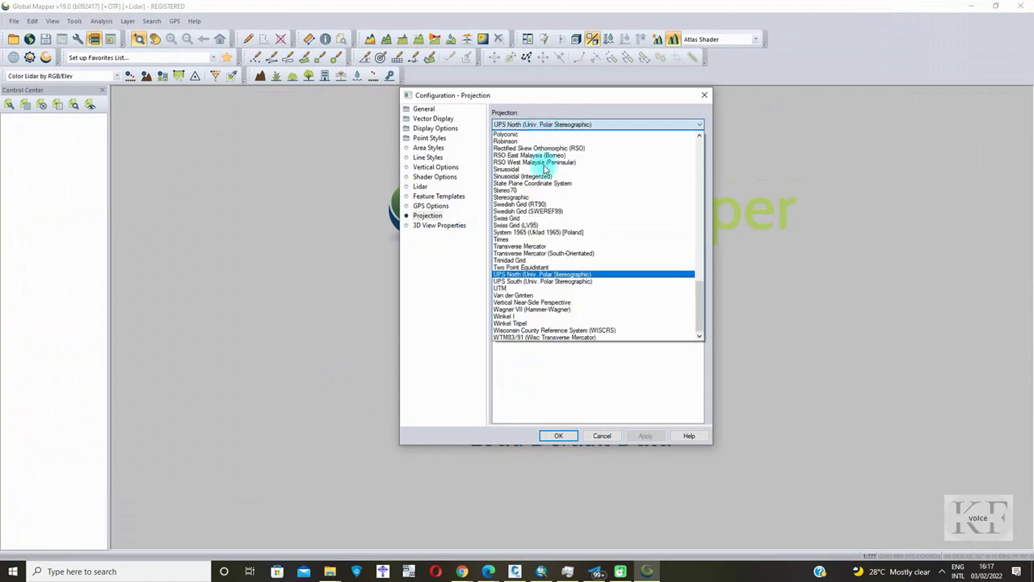
click(529, 290)
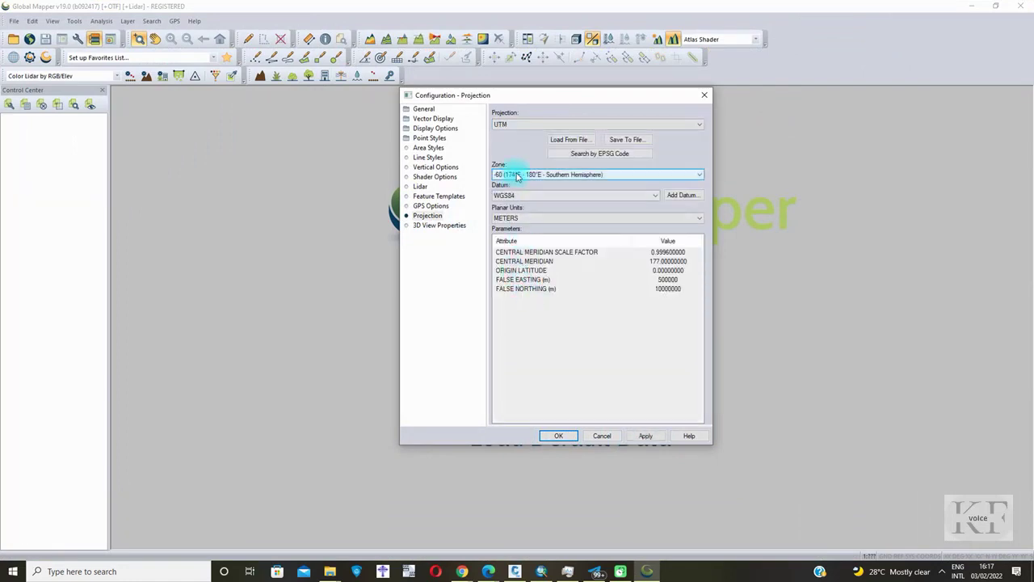
click(522, 173)
scroll(553, 310, down, 5)
drag(697, 240, 683, 331)
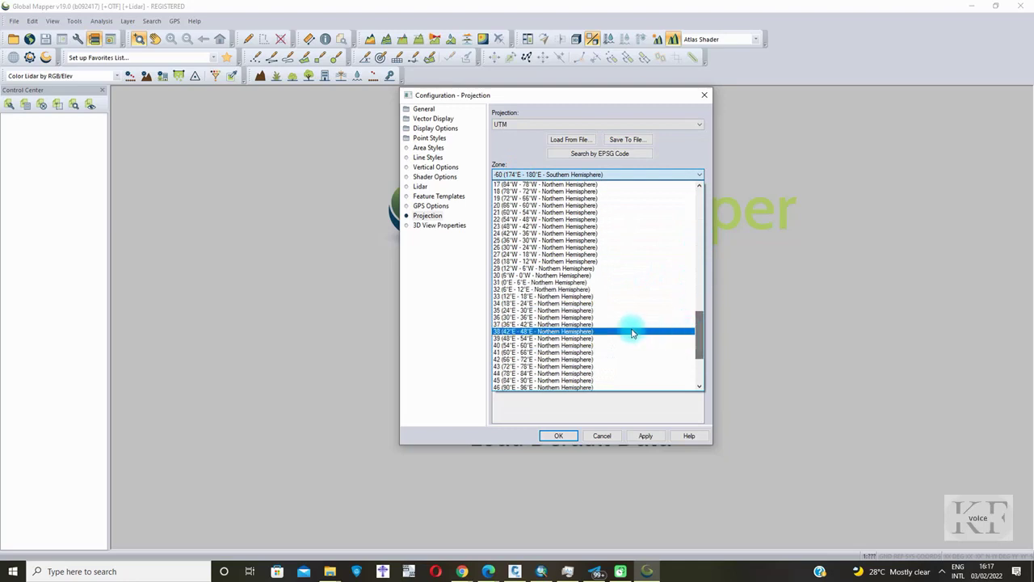
click(546, 324)
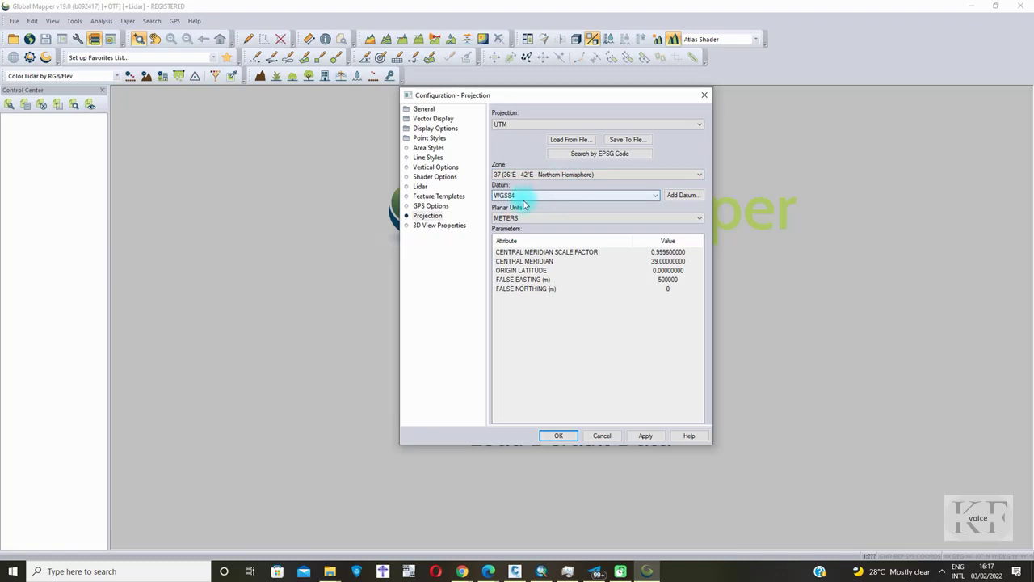
click(559, 436)
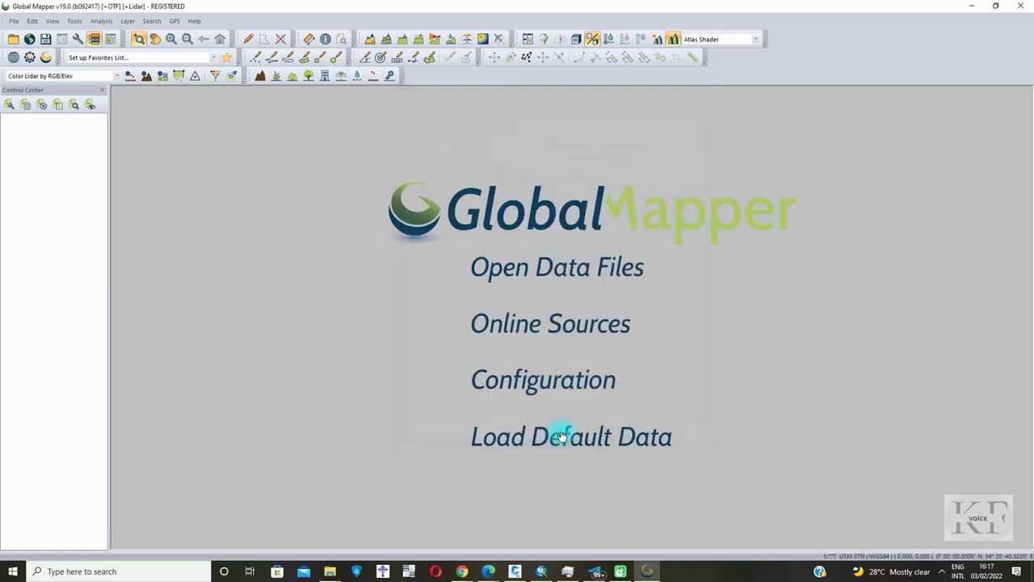
Start opening a data file and browse to the folder e on New Volume (F:).
click(521, 268)
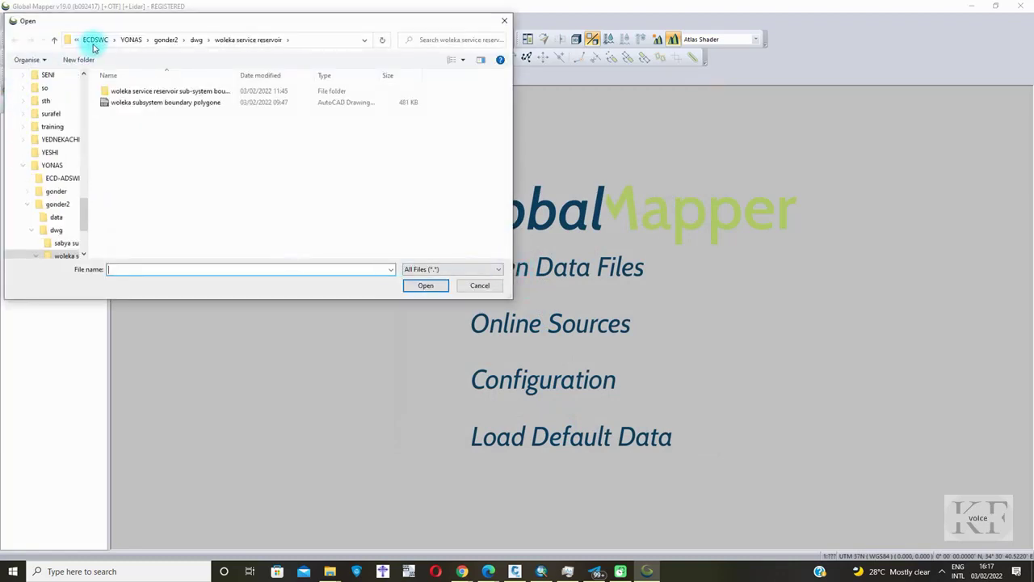
click(108, 40)
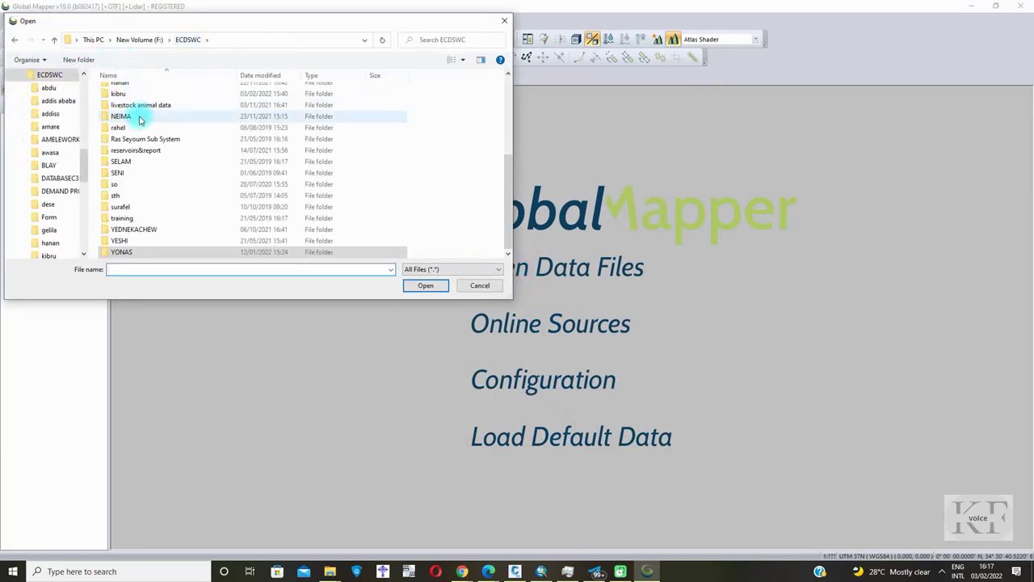
scroll(170, 194, up, 4)
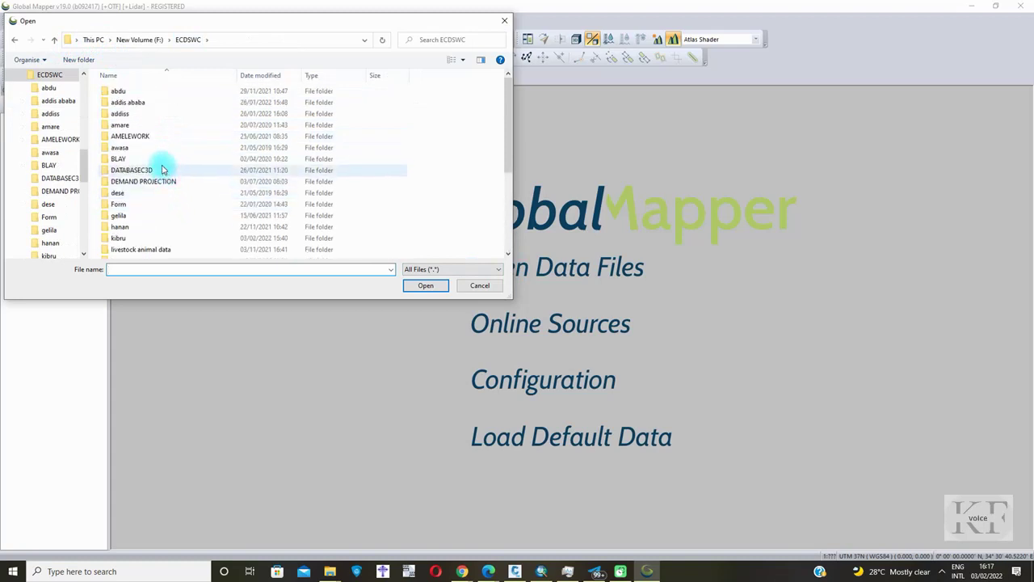
click(139, 39)
click(133, 102)
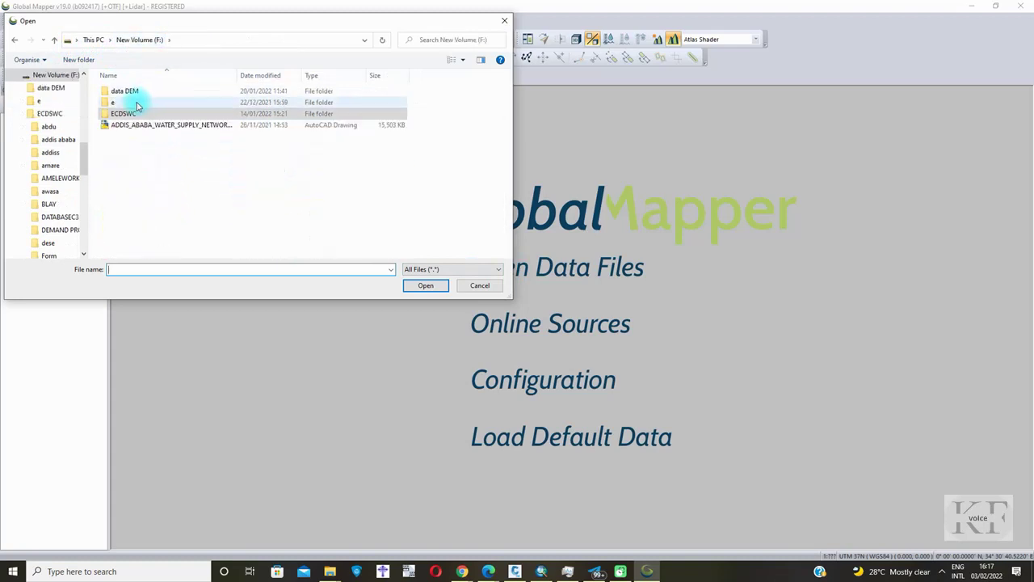
key(Return)
Browse through video, kf data, titour data and global maper to the folder "How to convert dxf into Shape file in Global mapper".
scroll(143, 218, down, 5)
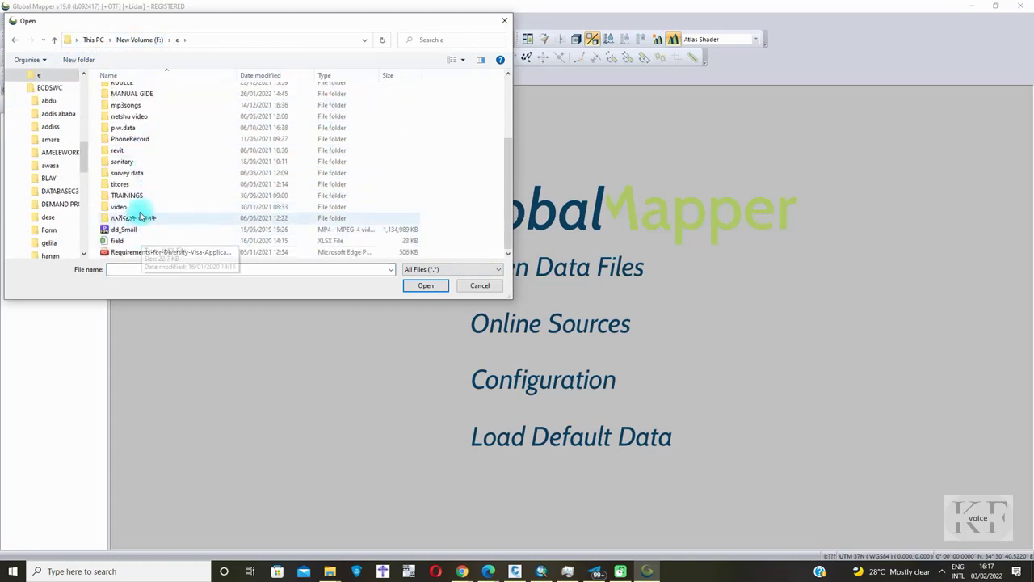
click(139, 209)
double_click(139, 208)
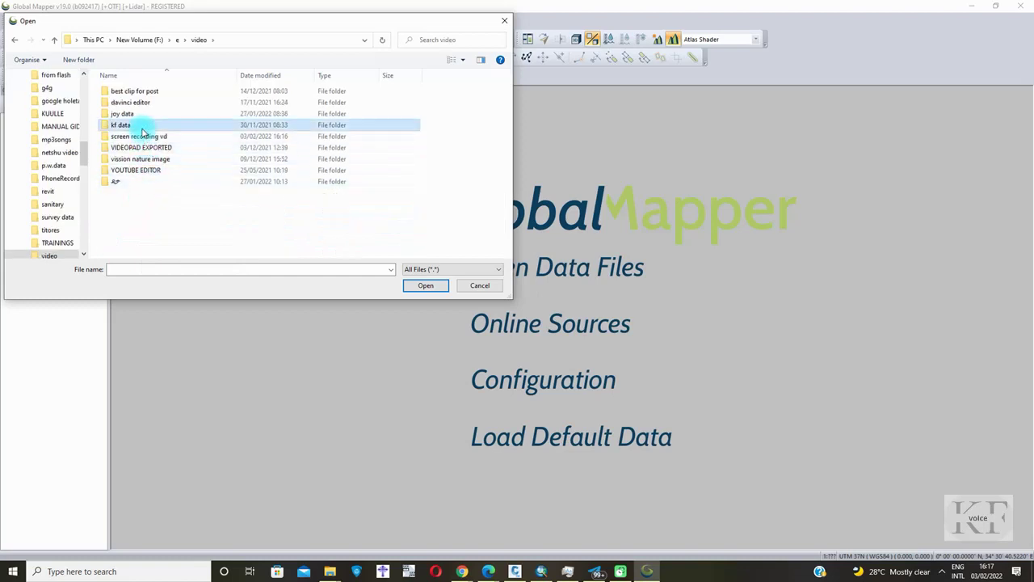
double_click(136, 124)
double_click(150, 109)
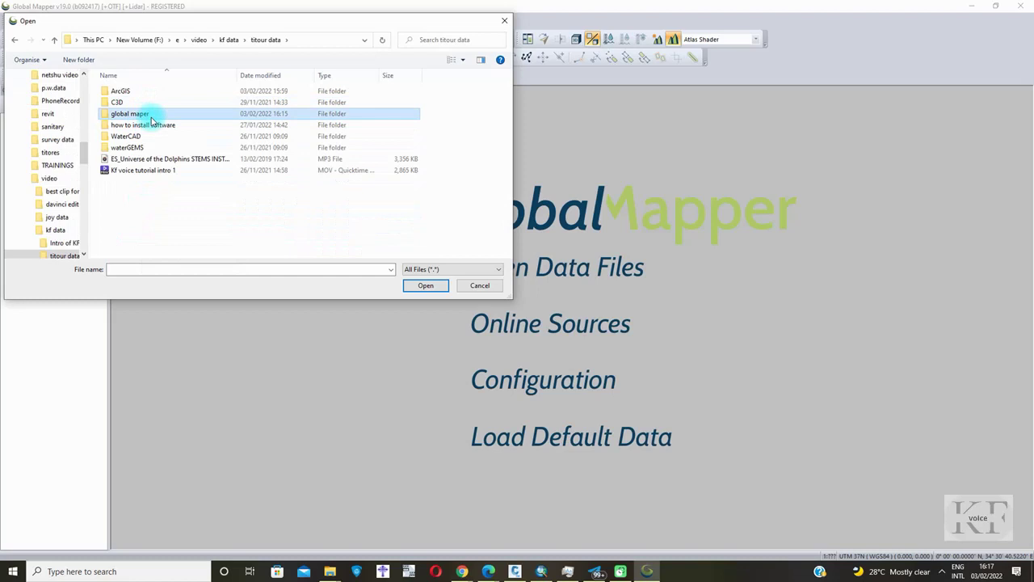
double_click(139, 114)
double_click(184, 99)
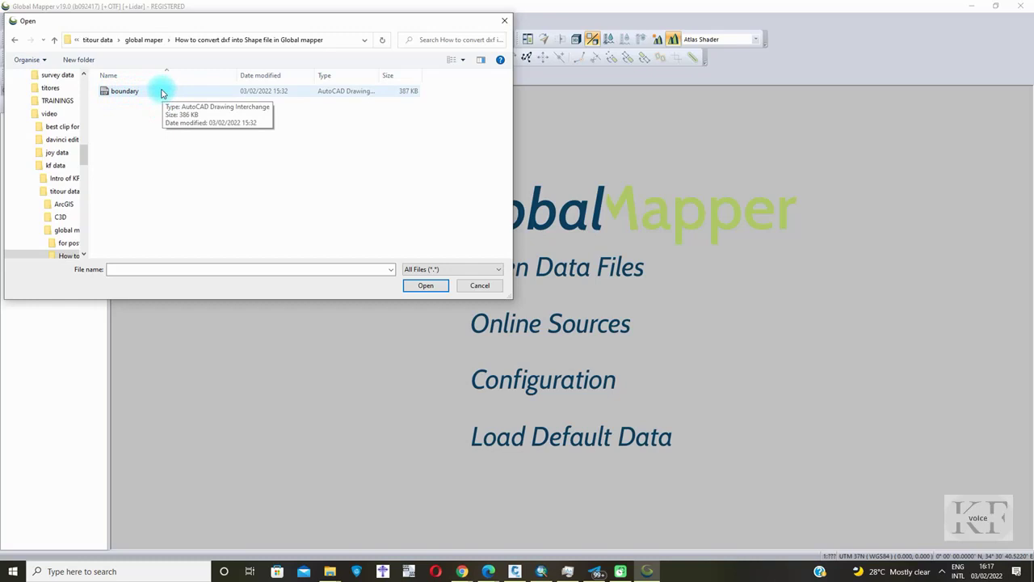
Load the boundary DXF file, accepting the UTM zone 37 projection with WGS84 datum for it.
click(162, 91)
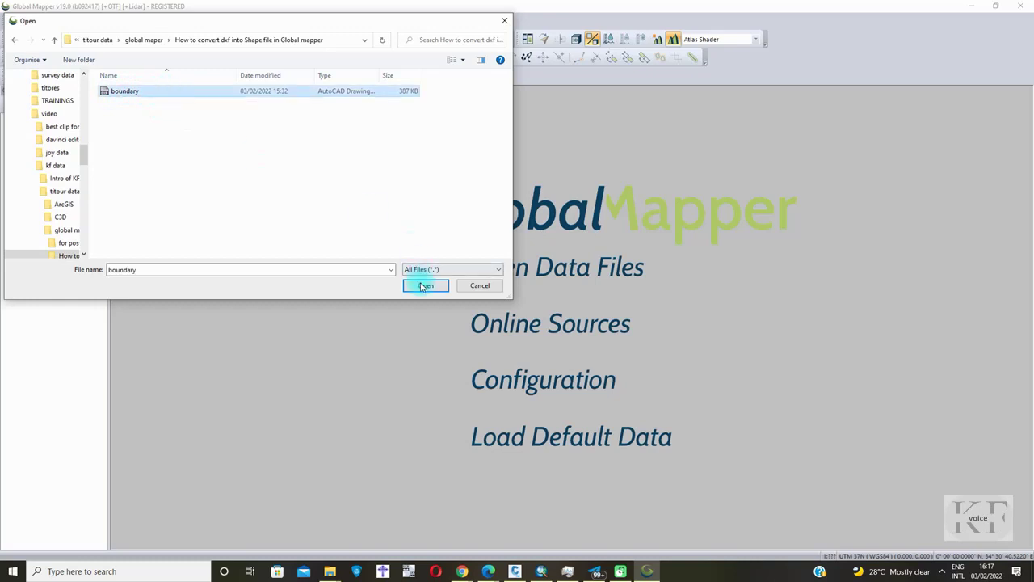
click(424, 285)
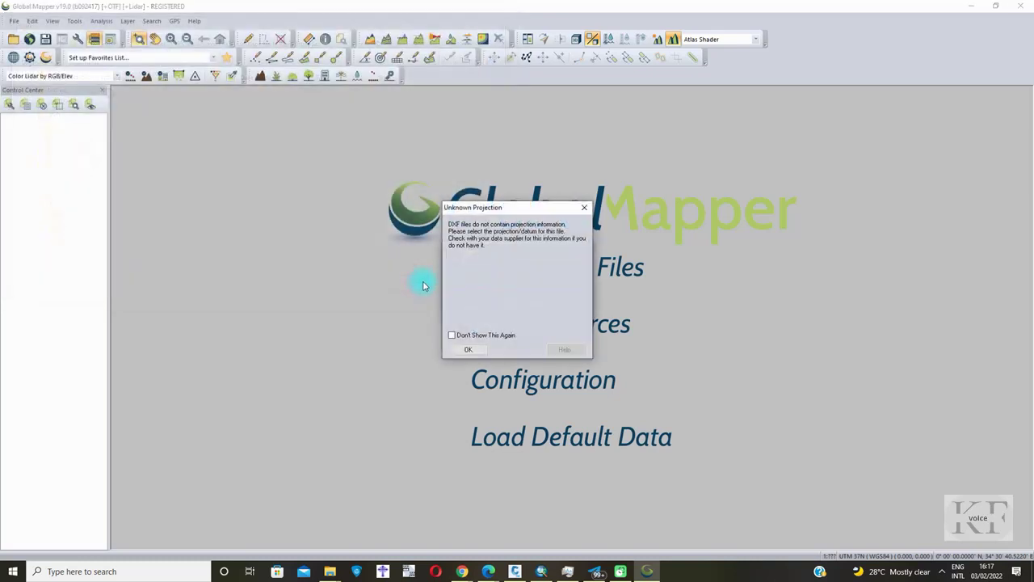
click(468, 353)
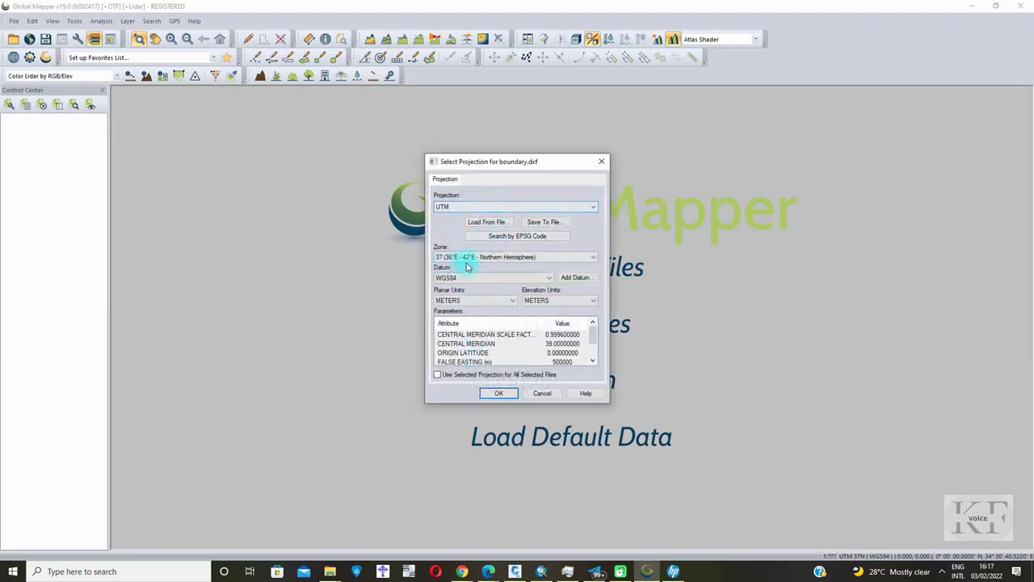
click(499, 393)
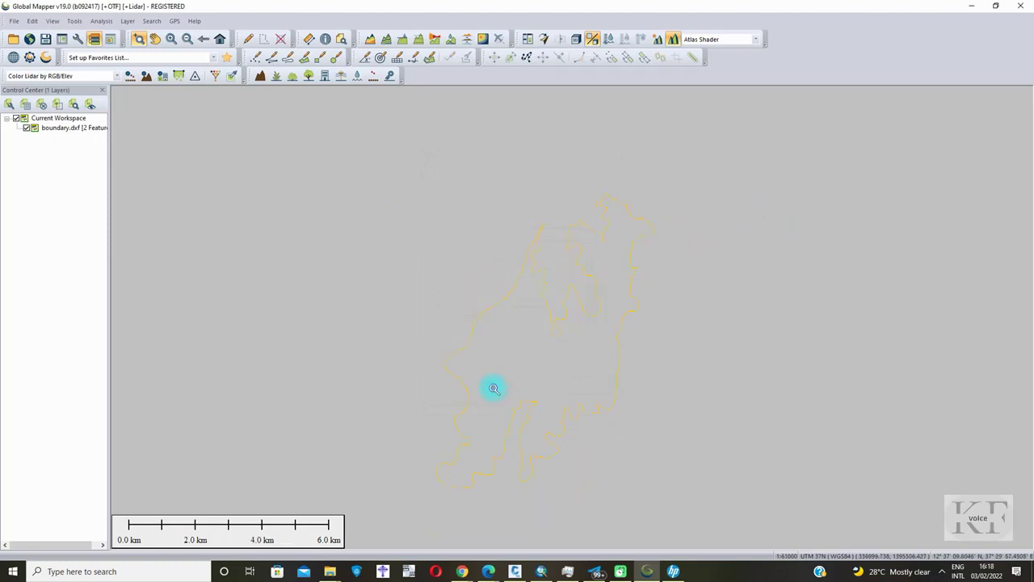
scroll(502, 429, down, 1)
scroll(495, 347, up, 2)
scroll(499, 358, down, 3)
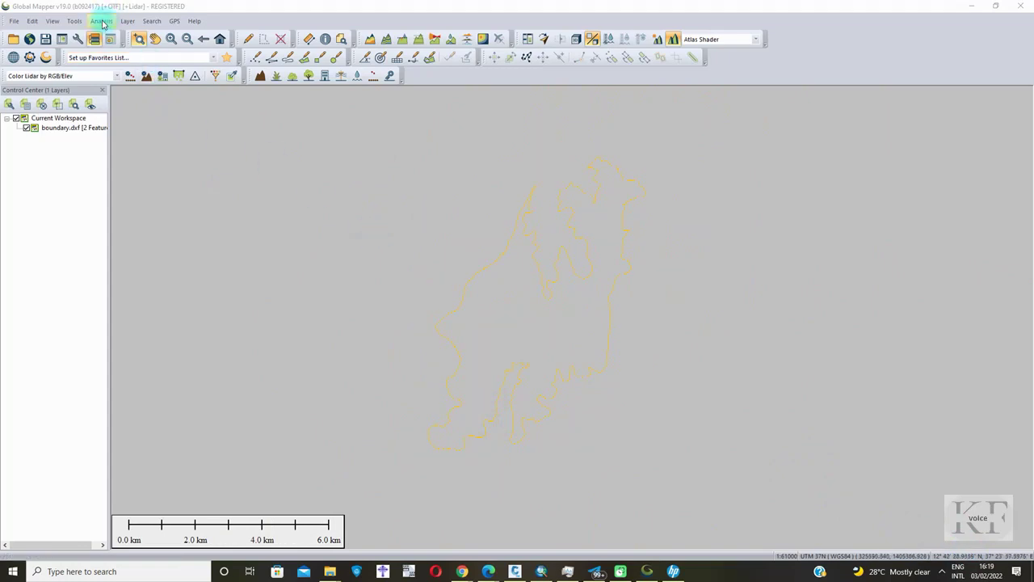
Set the map view's background color to black in the general configuration and apply it.
click(74, 21)
click(109, 216)
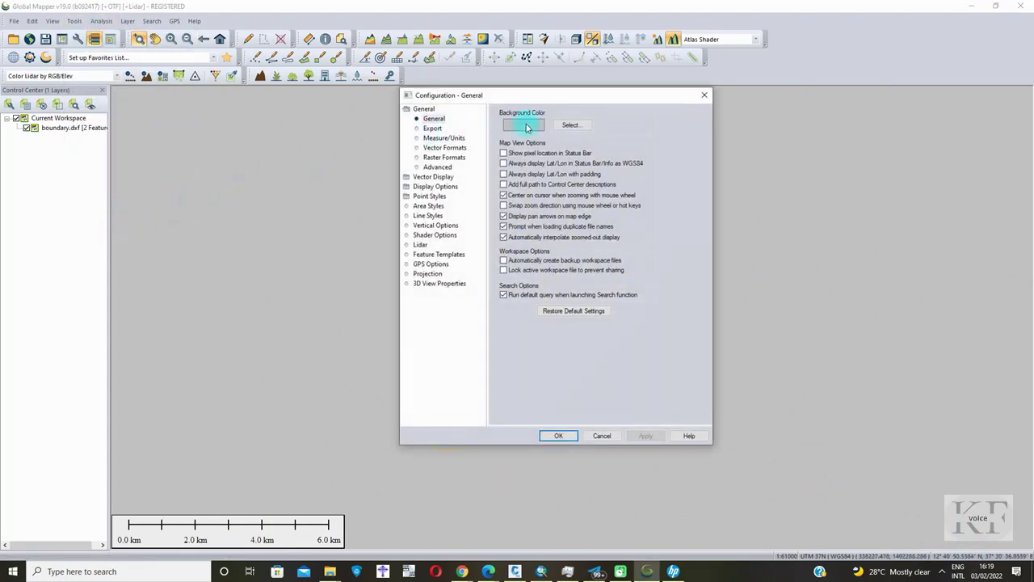
click(558, 126)
click(465, 314)
click(462, 345)
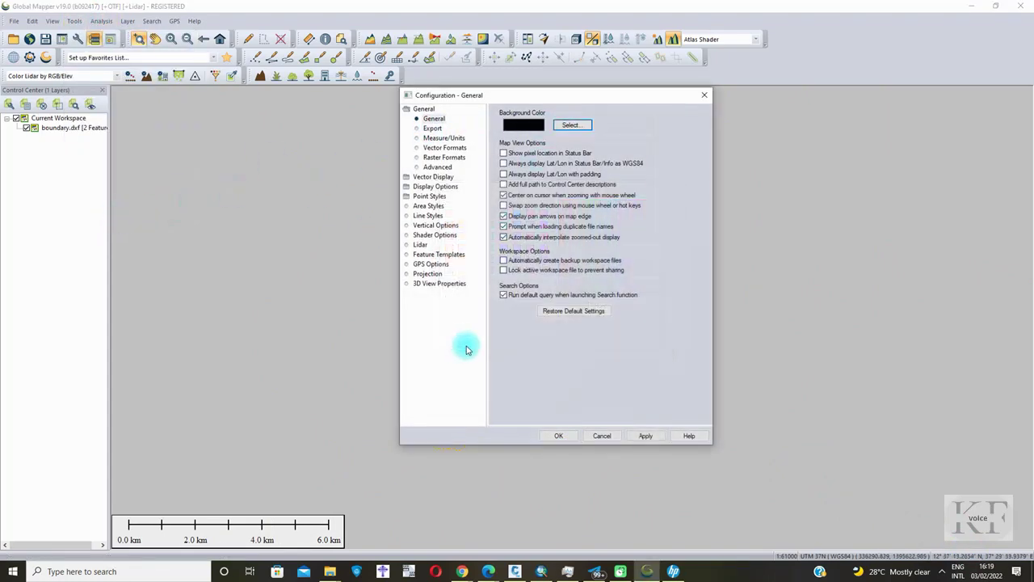
click(645, 436)
click(559, 436)
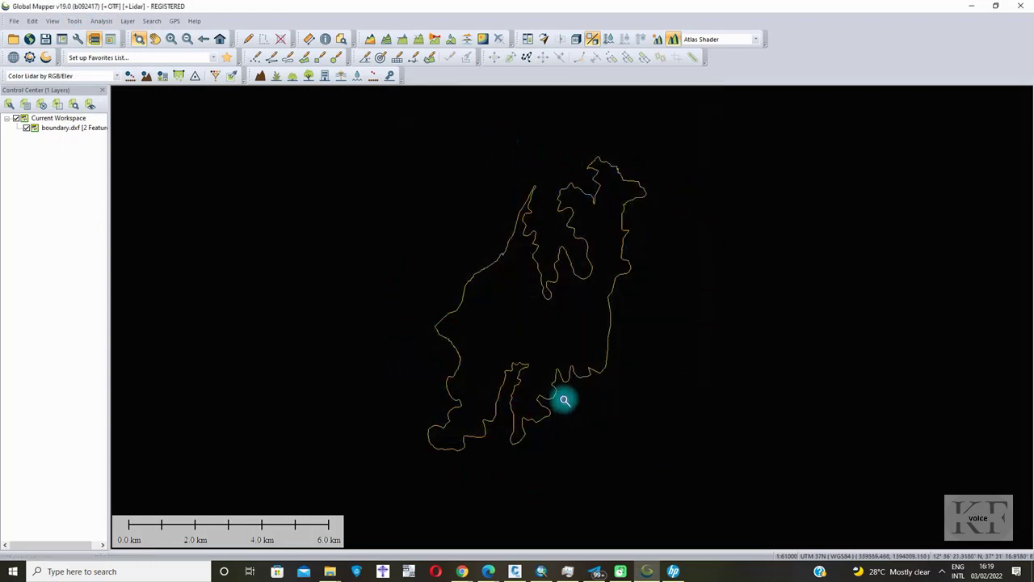
Start exporting the boundary.dxf layer to a new file in Shapefile format.
click(68, 128)
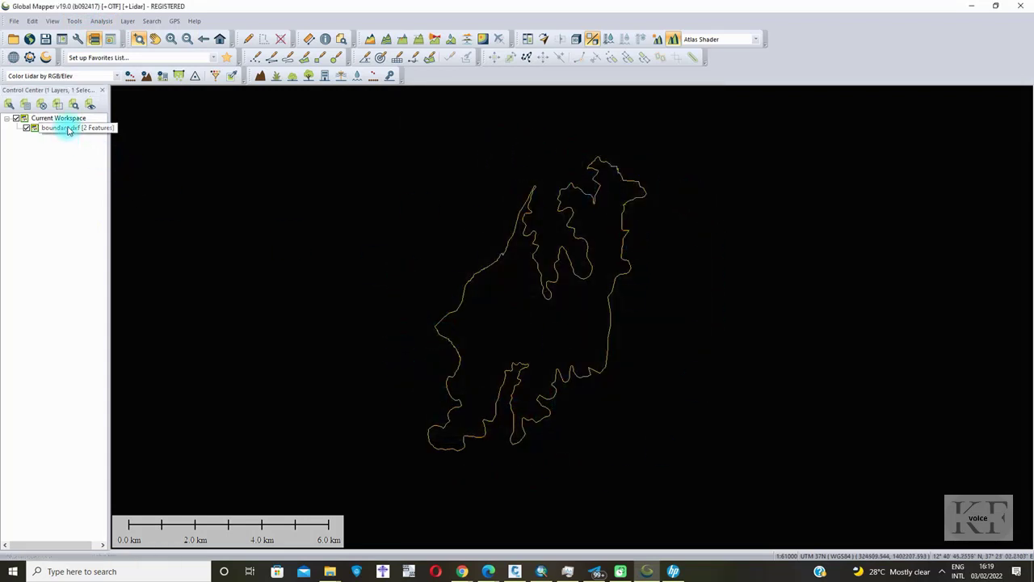
right_click(58, 131)
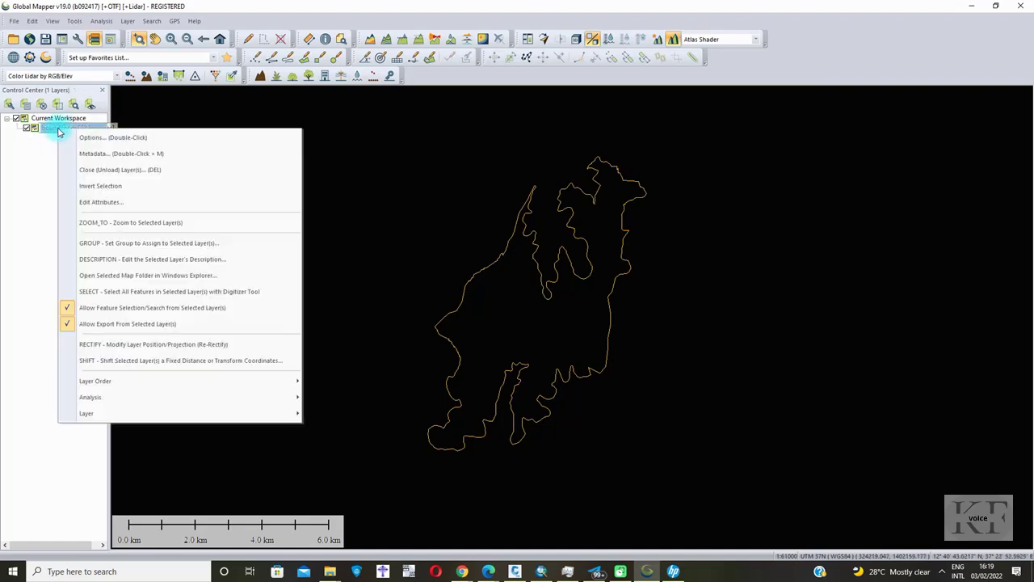
mouse_move(190, 412)
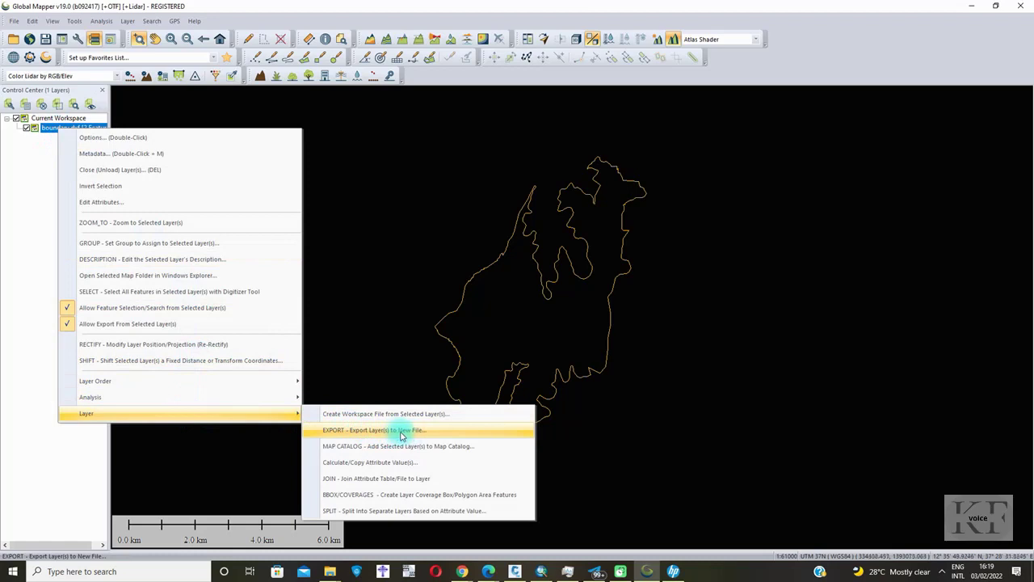
click(397, 430)
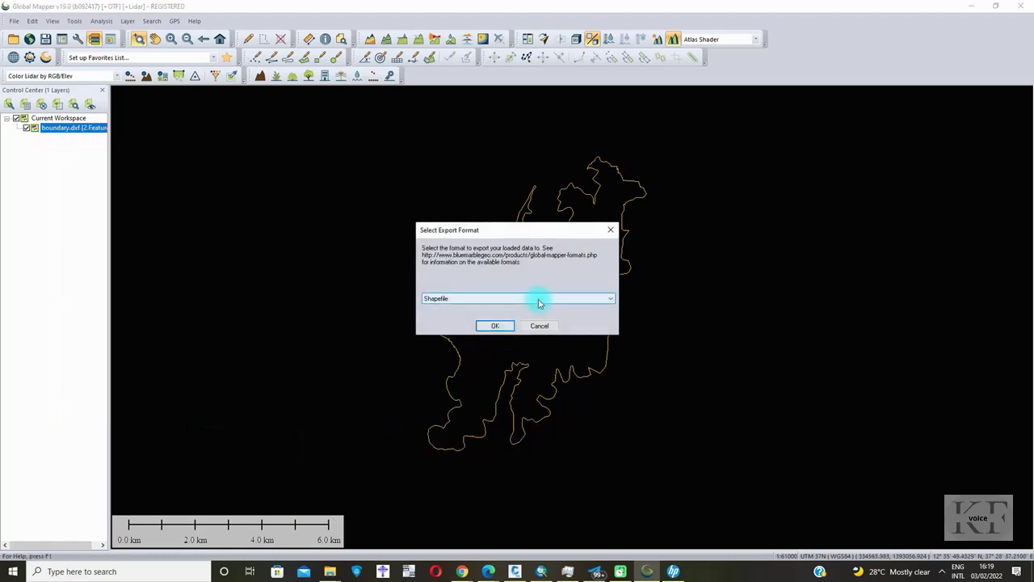
click(495, 326)
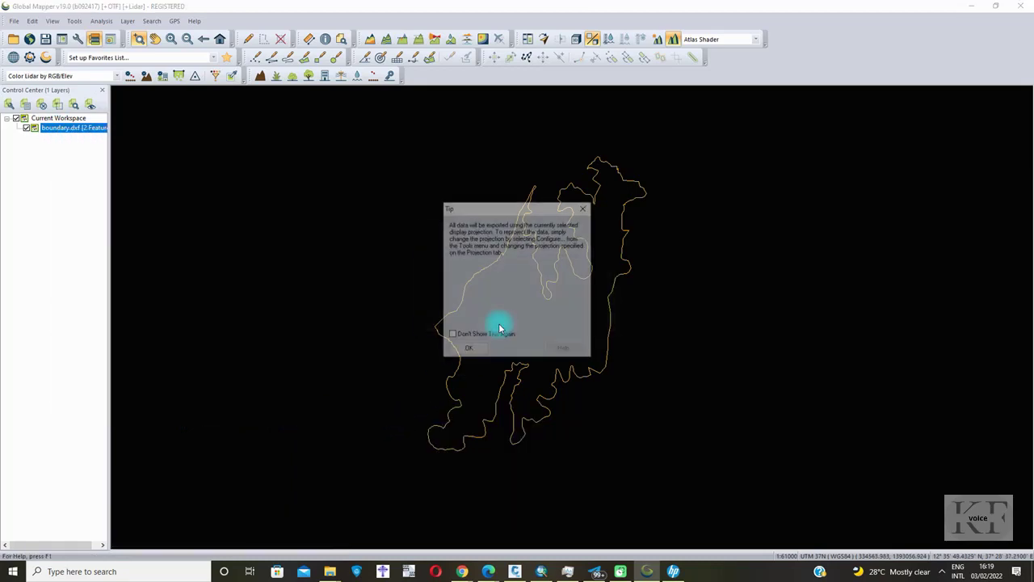
click(479, 348)
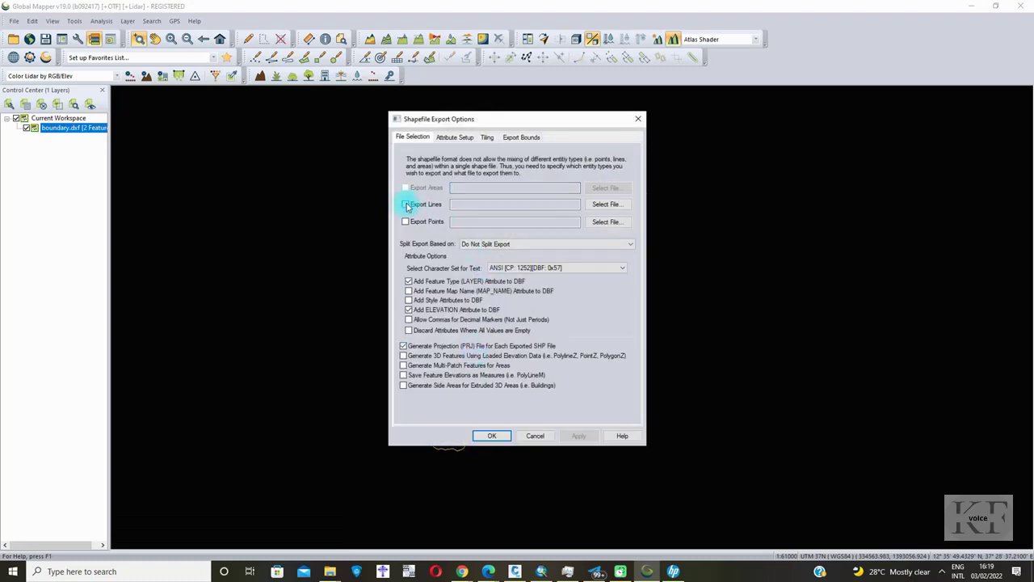
Enable line export for the shapefile and browse its save location to the folder e on drive F:.
click(407, 205)
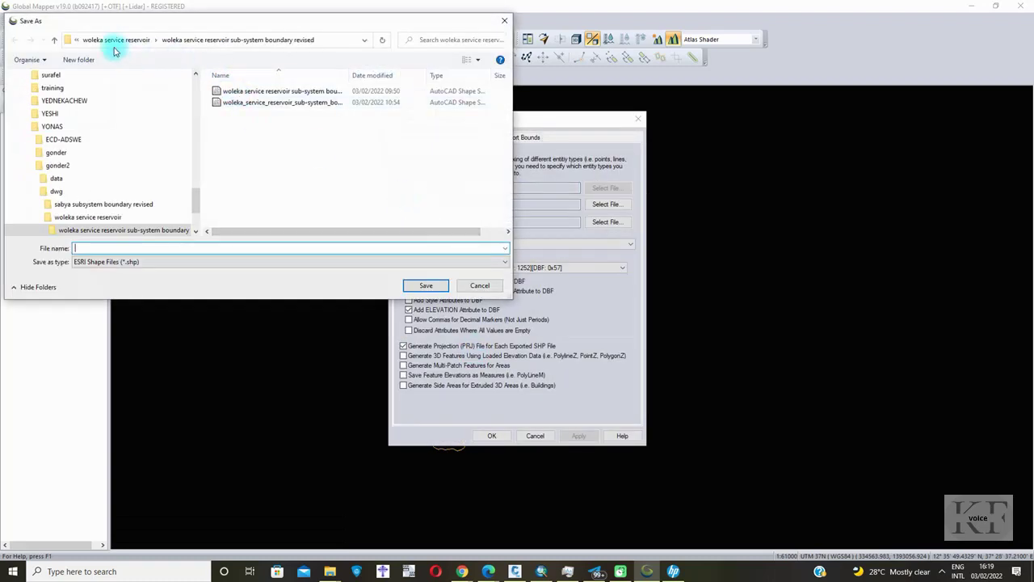
click(109, 39)
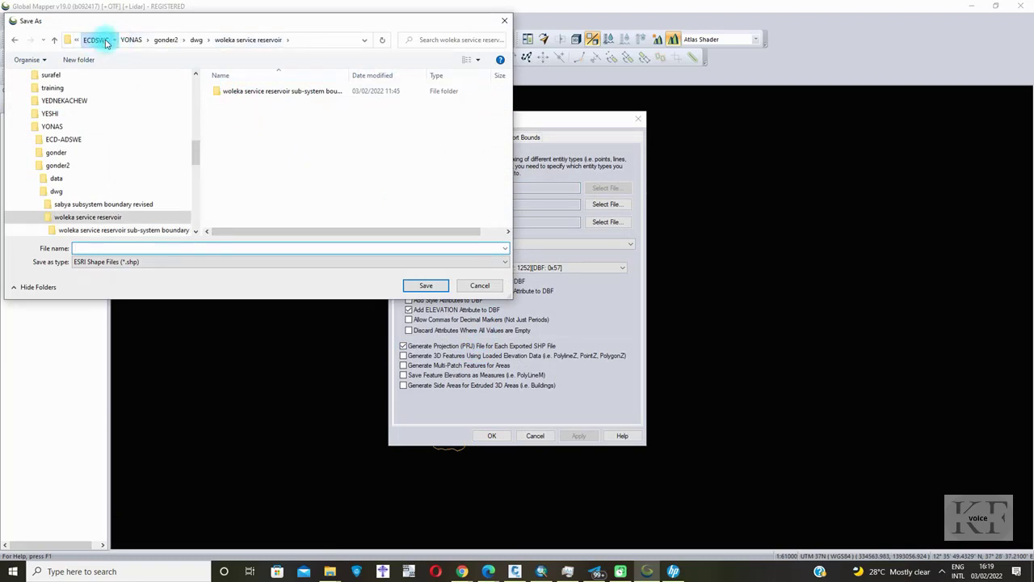
click(104, 40)
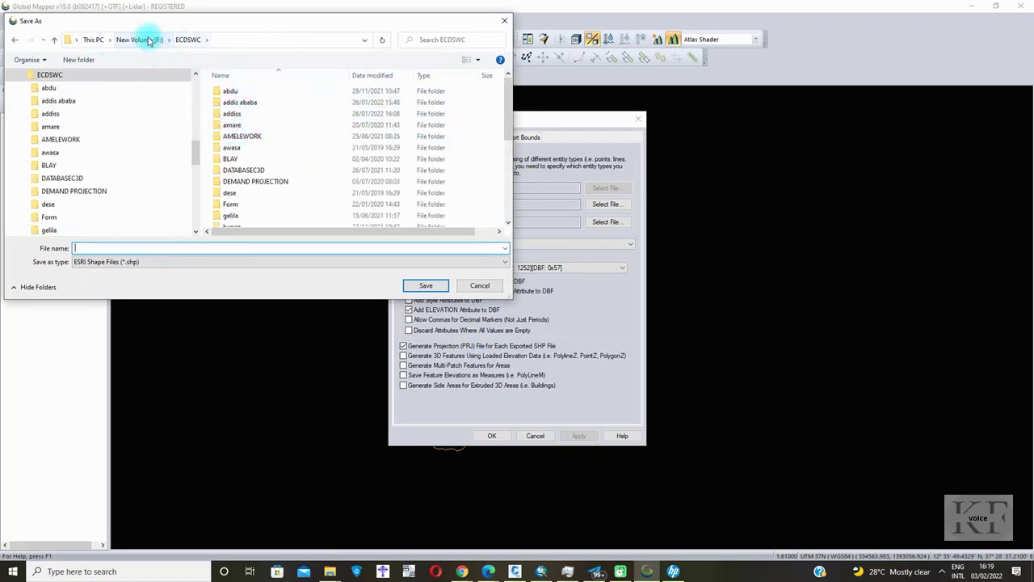
click(151, 40)
double_click(233, 102)
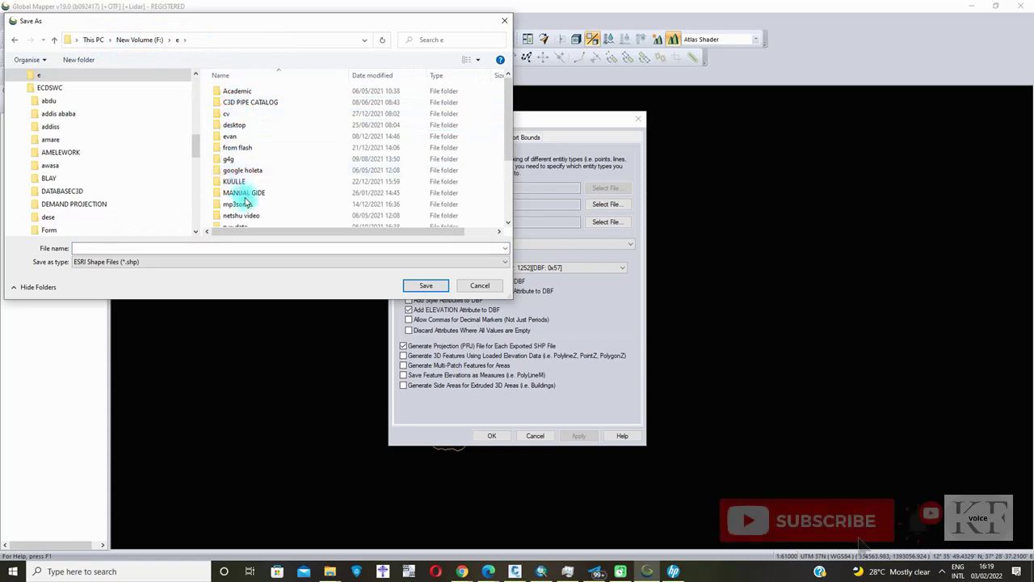
Browse through video, kf data, titour data and global maper to the folder "How to convert dxf into Shape file in Global mapper" as save location.
scroll(241, 191, down, 3)
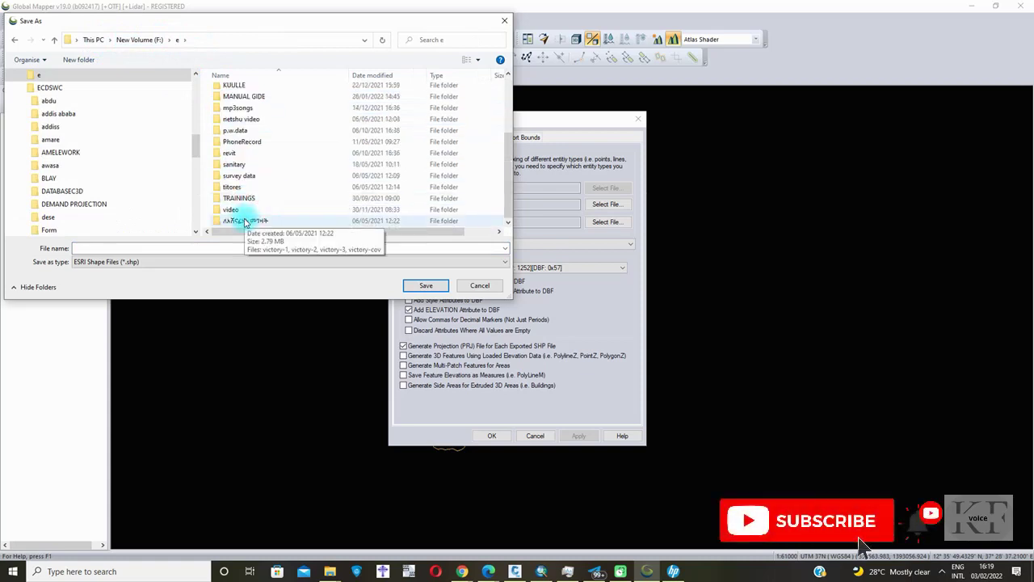
double_click(232, 209)
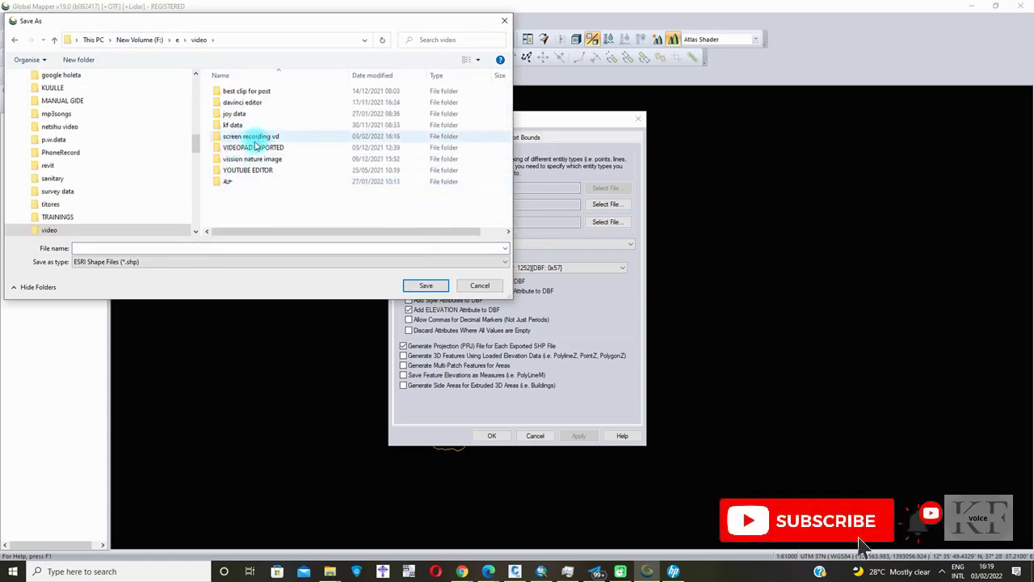
double_click(242, 124)
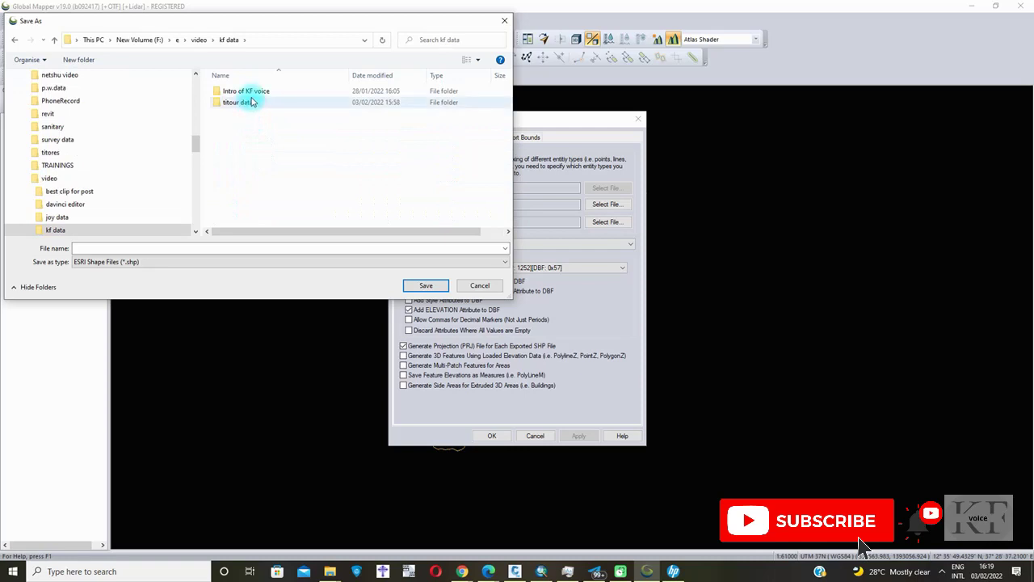
double_click(249, 101)
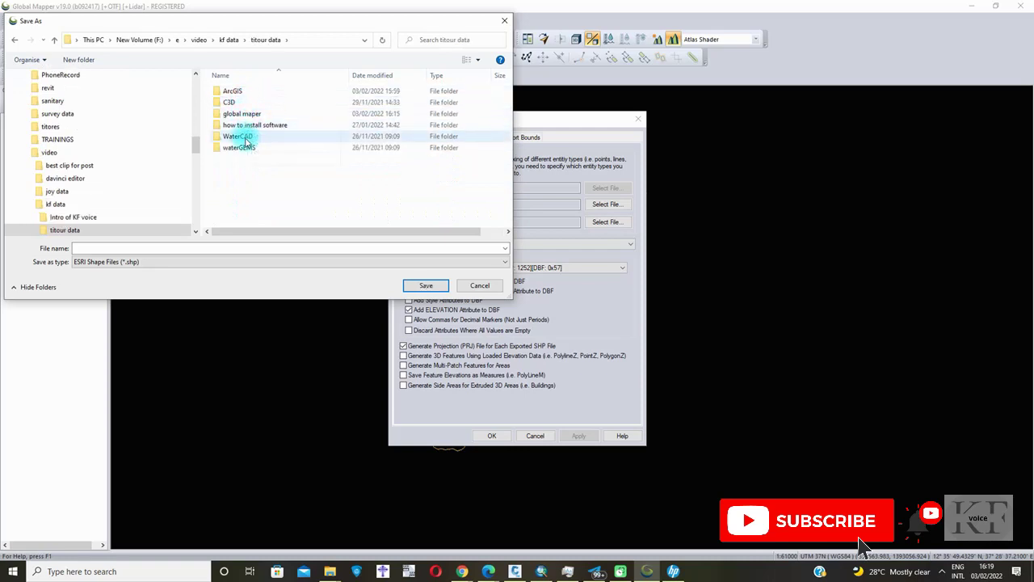
click(255, 116)
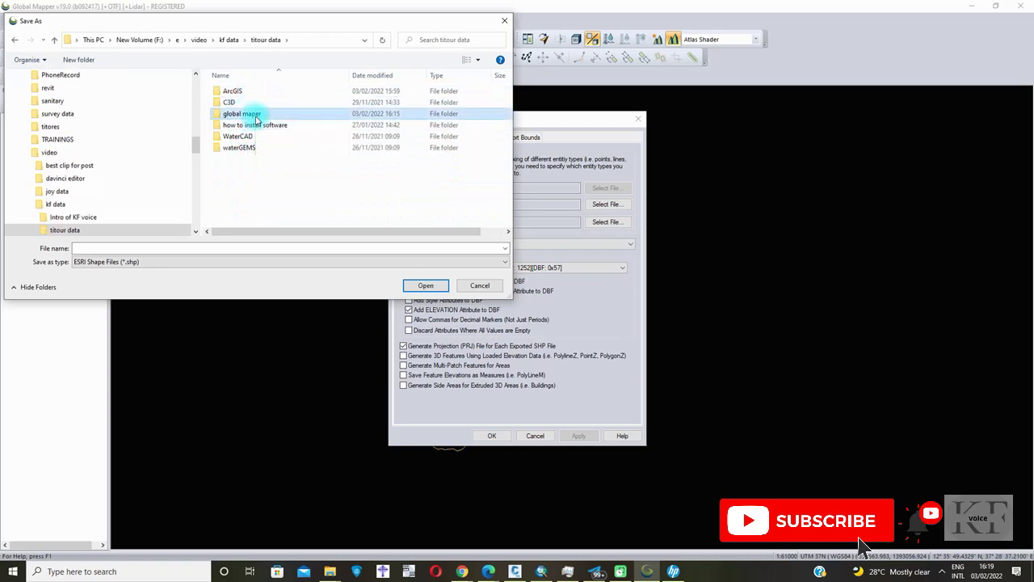
double_click(256, 116)
click(290, 112)
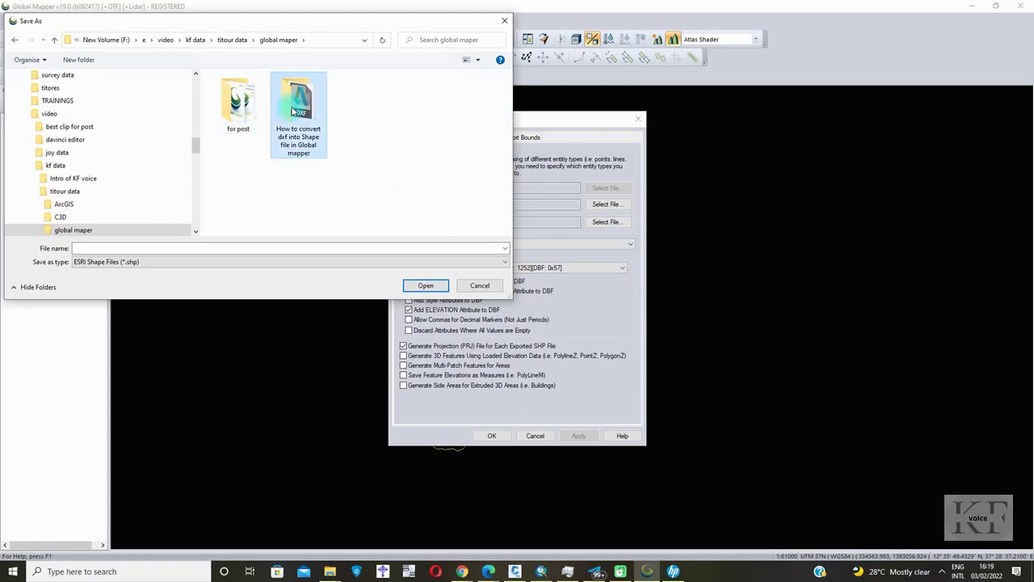
double_click(292, 112)
Create a new folder named "boundary shape file" in the current save location.
right_click(264, 111)
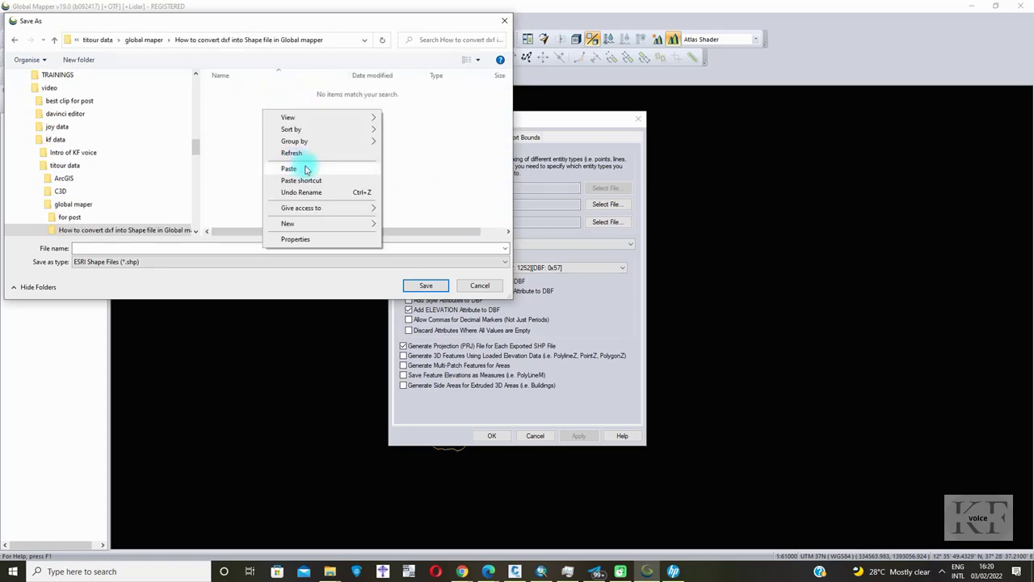
mouse_move(317, 225)
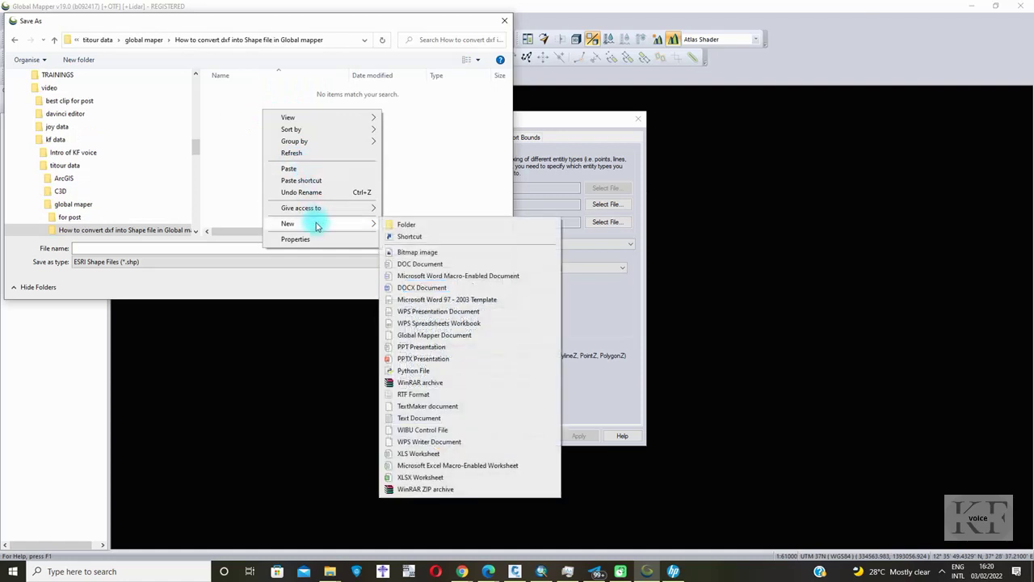
click(406, 225)
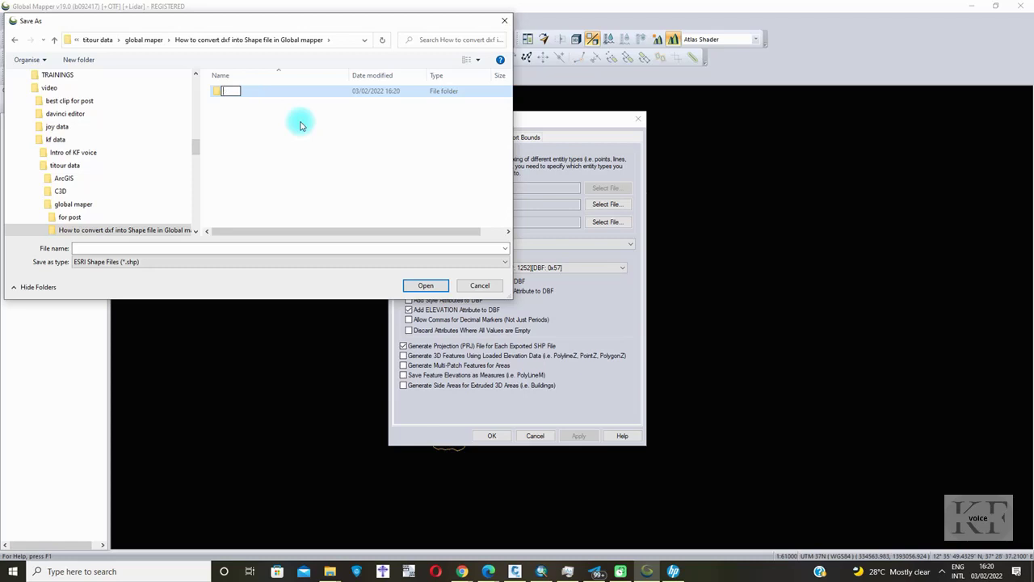
text(boundary shape file)
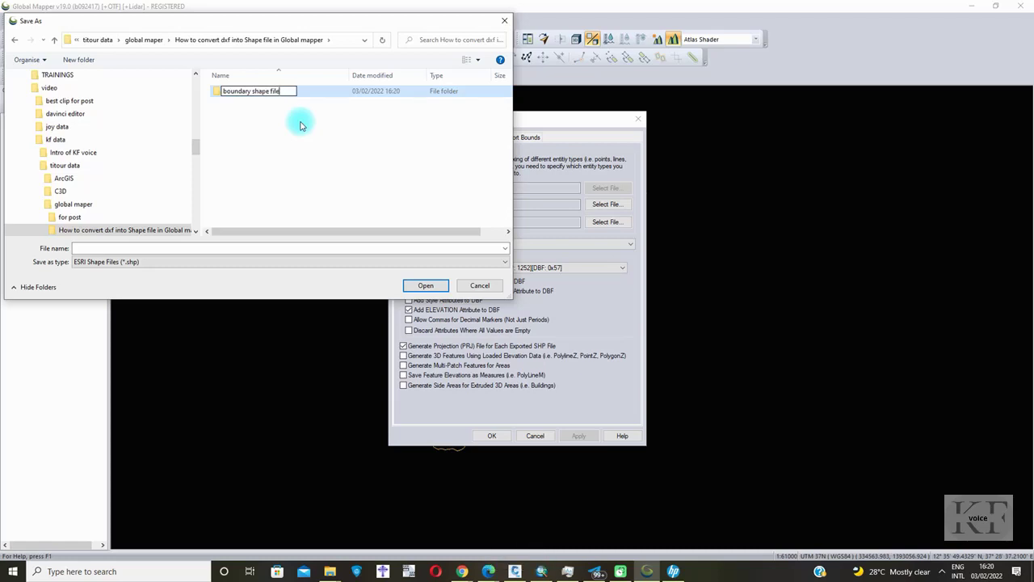
click(158, 248)
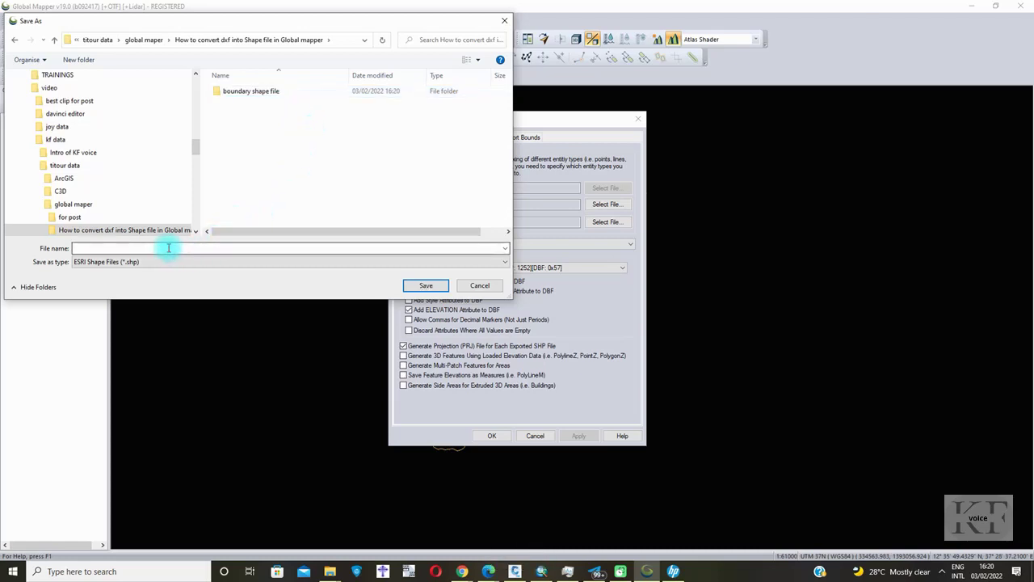
Copy the new folder's name, enter "boundary shape file" as the file name and open that folder as save location.
click(156, 247)
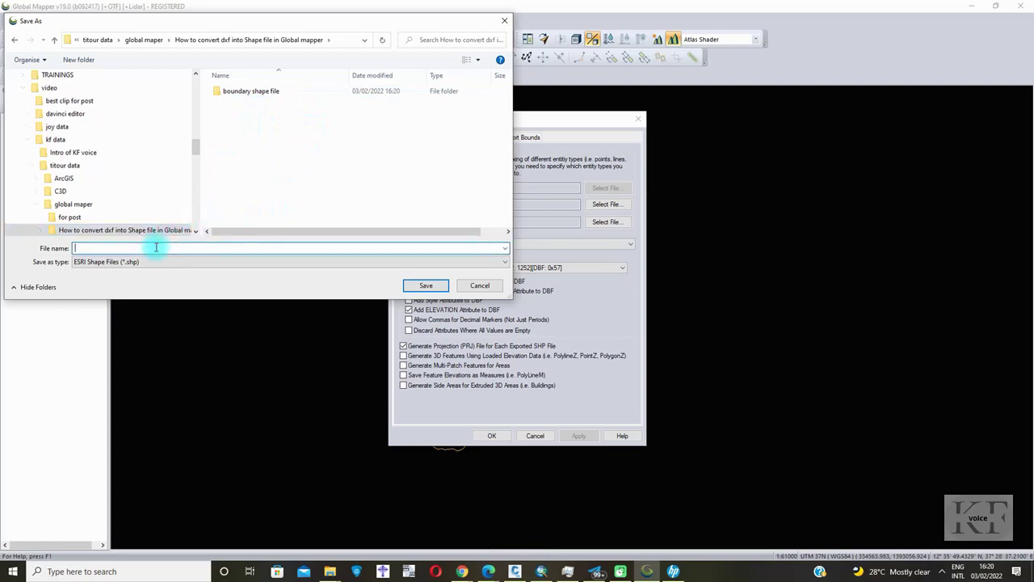
click(243, 95)
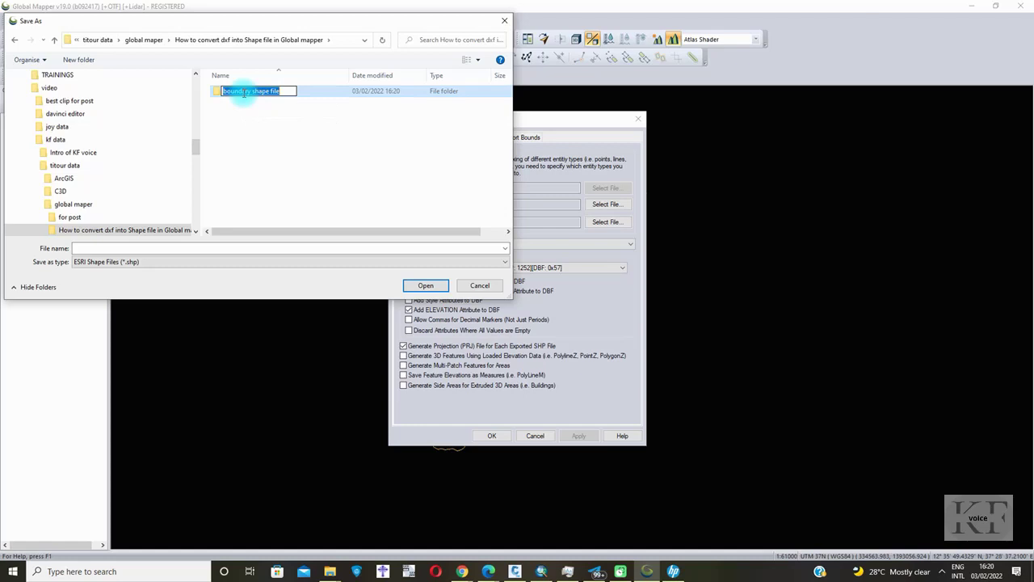
key(ctrl+c)
click(162, 248)
key(ctrl+v)
click(265, 248)
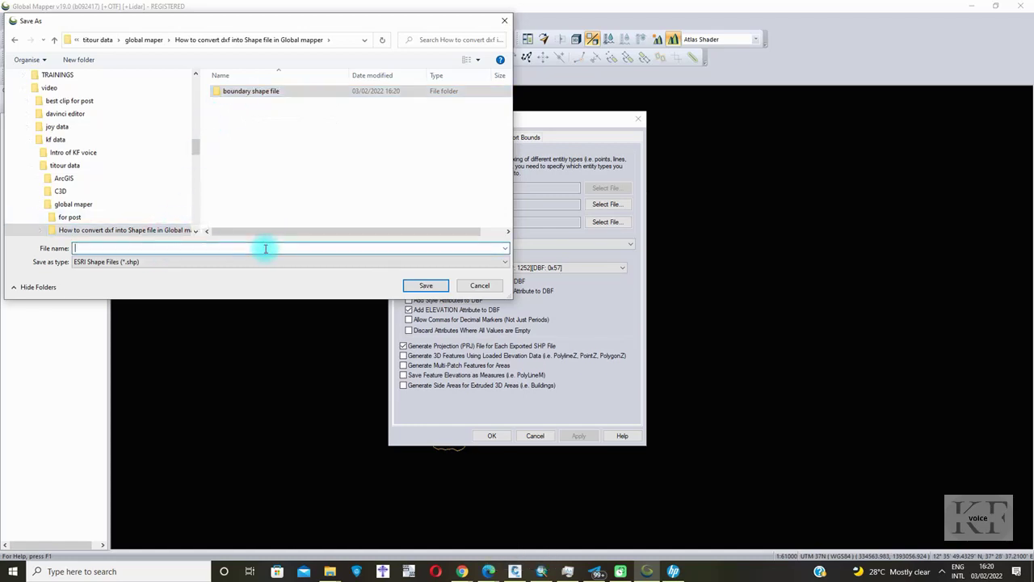
key(ctrl+v)
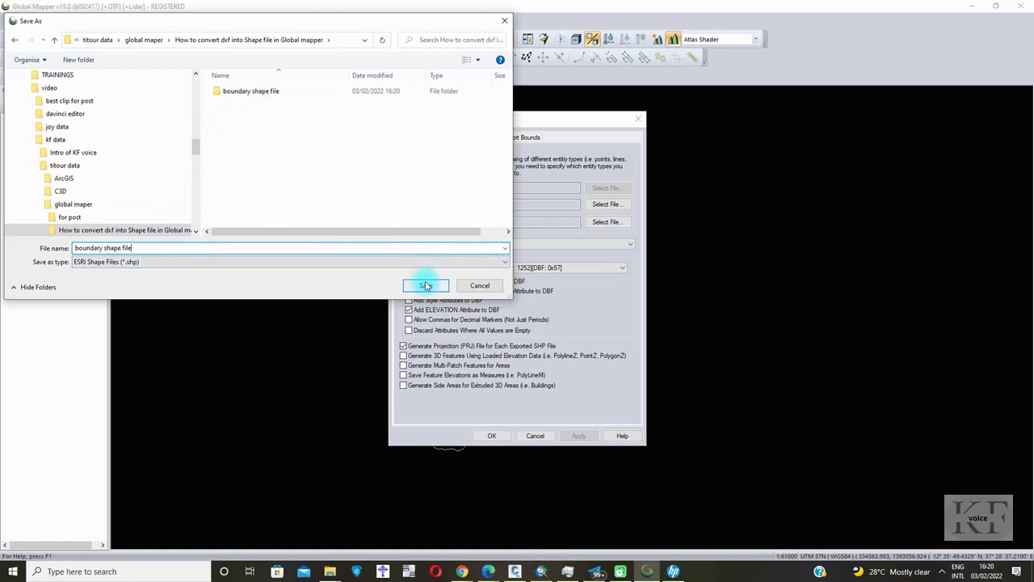
click(357, 262)
click(355, 268)
click(424, 287)
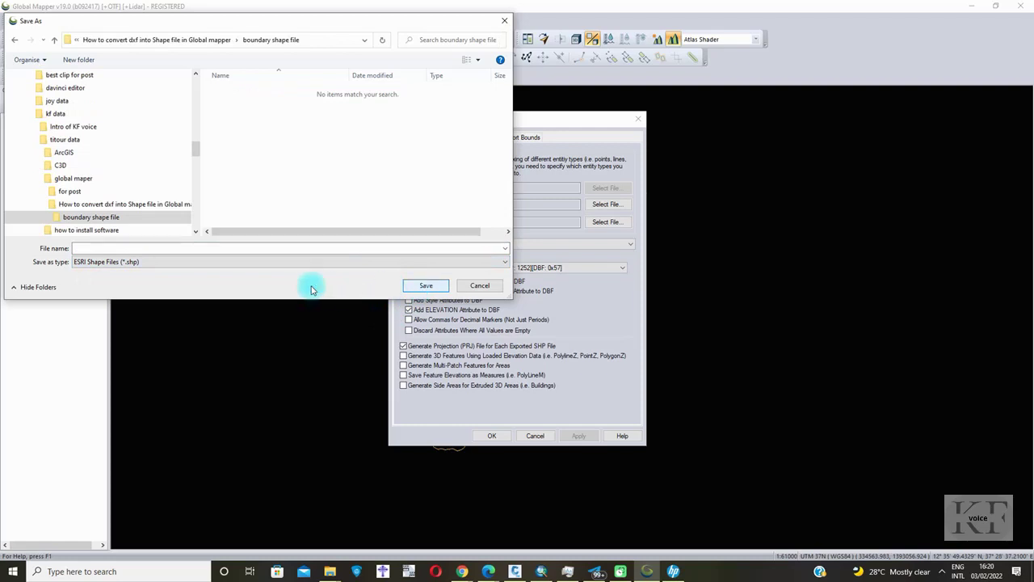
Save the line export file as "boundary shape file" in the new folder and run the shapefile export with the default options.
click(291, 248)
key(ctrl+v)
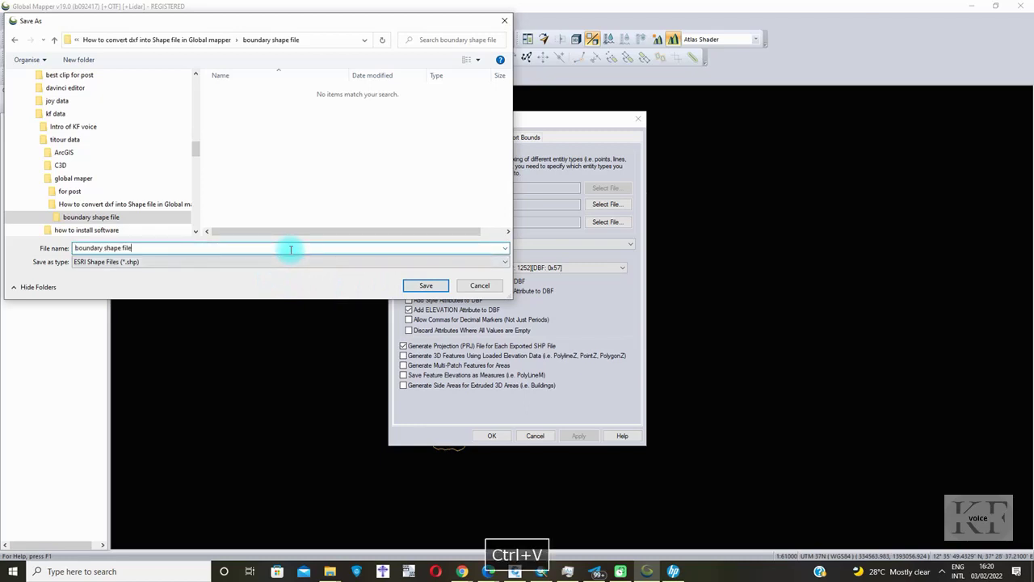
click(424, 287)
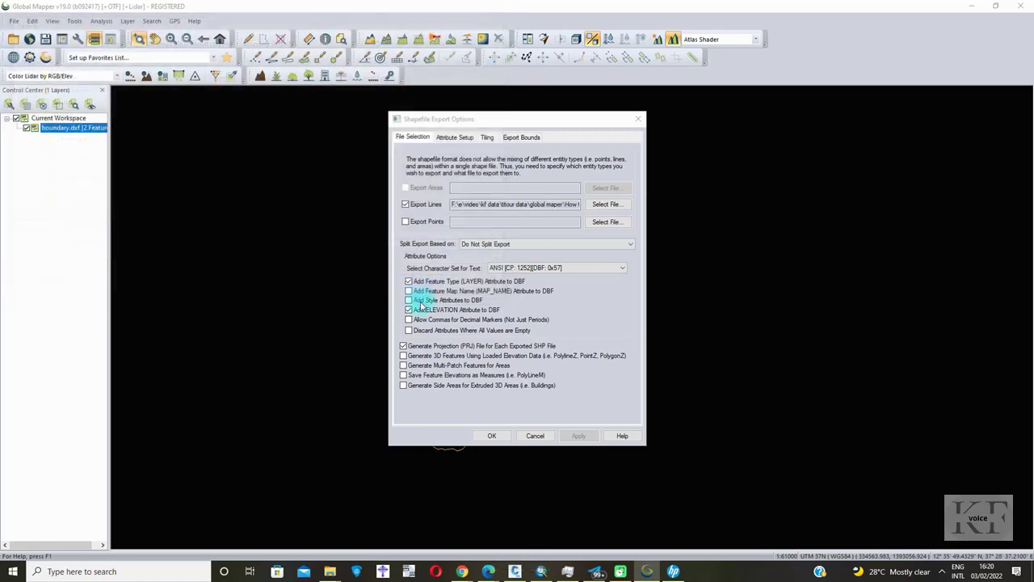
click(492, 436)
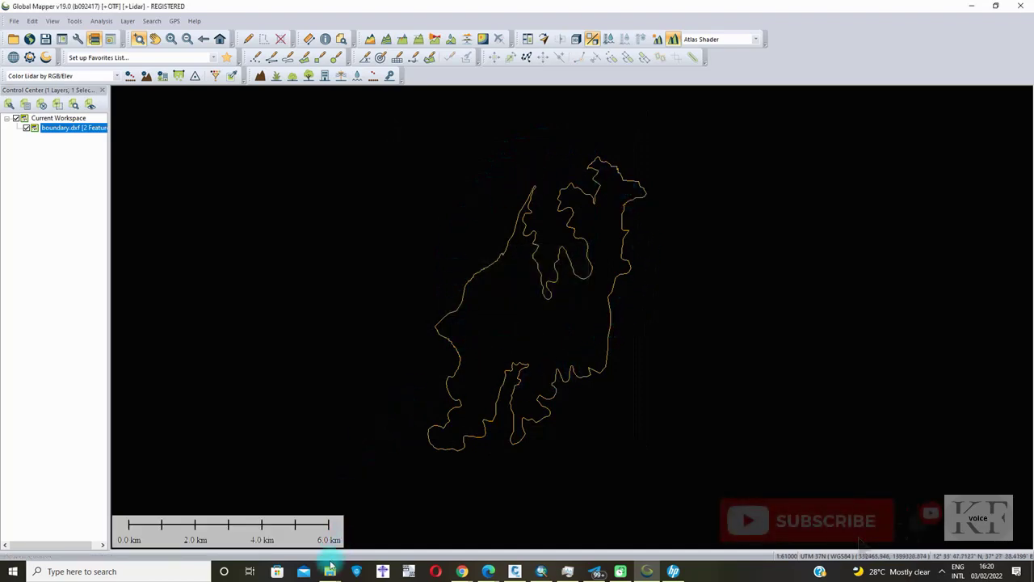
Switch to File Explorer and open the "boundary shape file" folder to check the exported files.
mouse_move(329, 574)
click(194, 517)
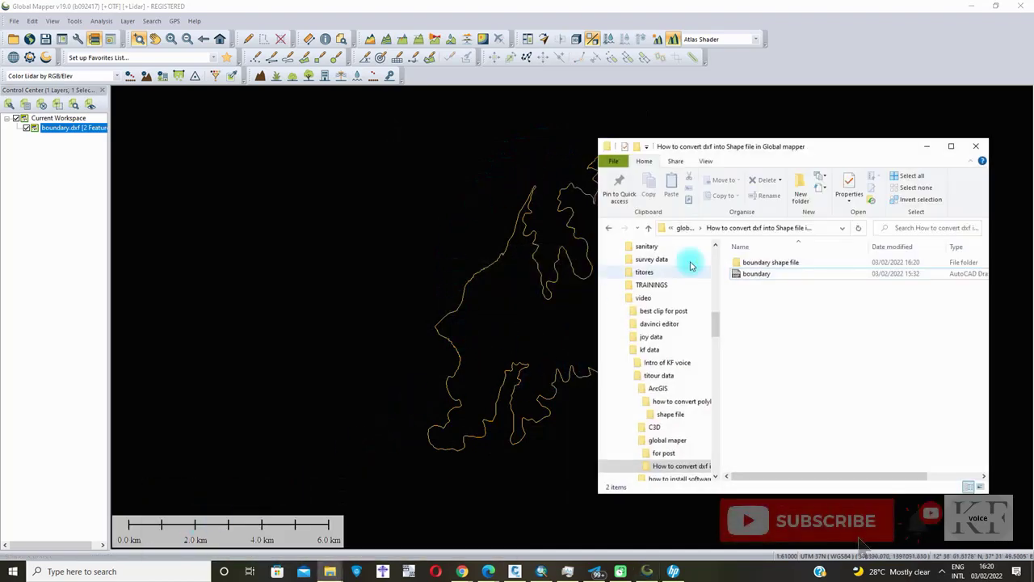
double_click(761, 263)
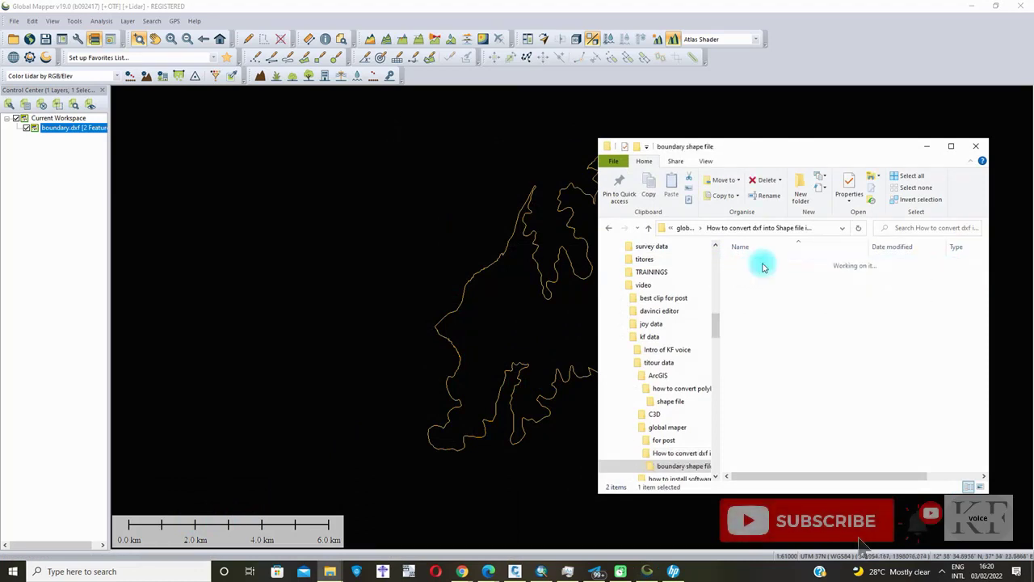